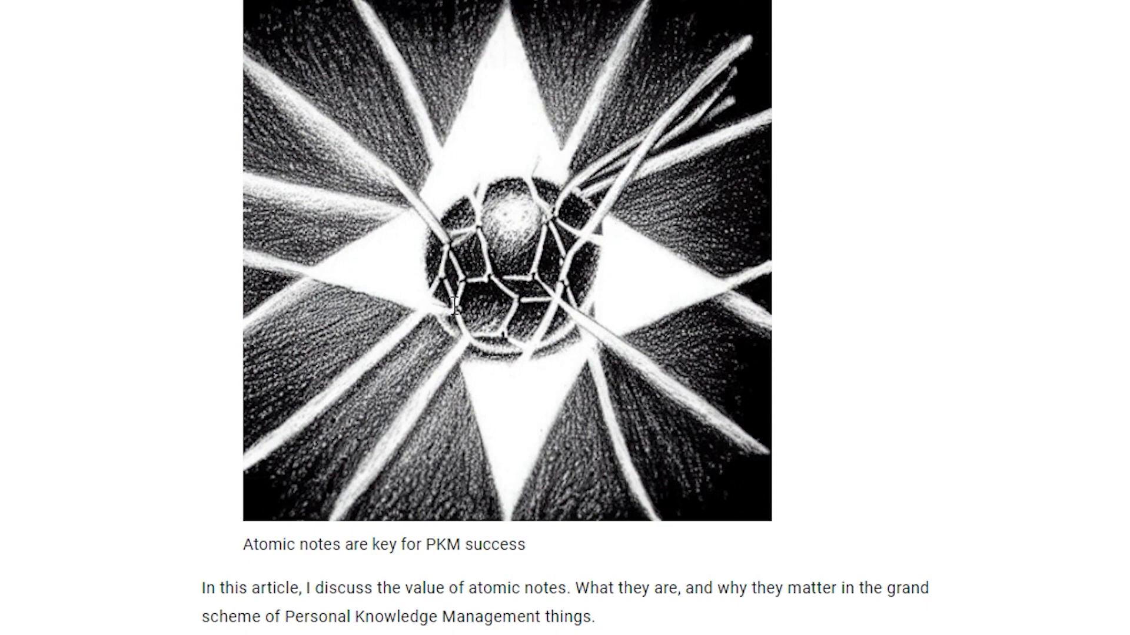
# - Capture the passage from "They write lengthy notes" through "When they write their own ideas down" as an atom
pyautogui.scroll(-5, 534, 562)
pyautogui.moveTo(204, 302); pyautogui.dragTo(495, 370)
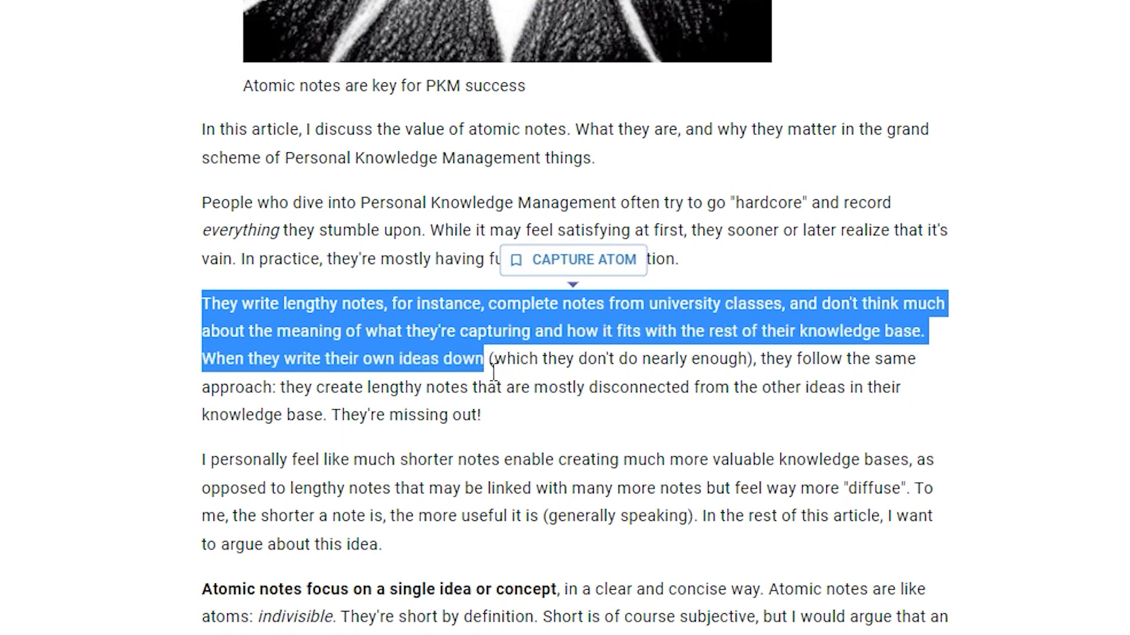
pyautogui.click(570, 270)
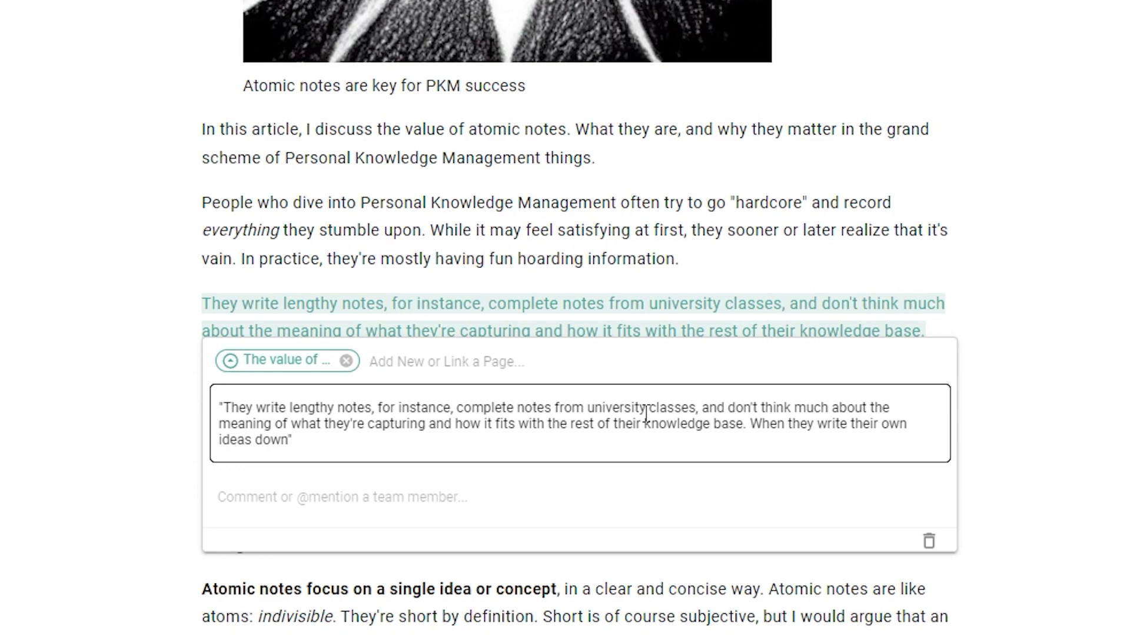
pyautogui.click(765, 285)
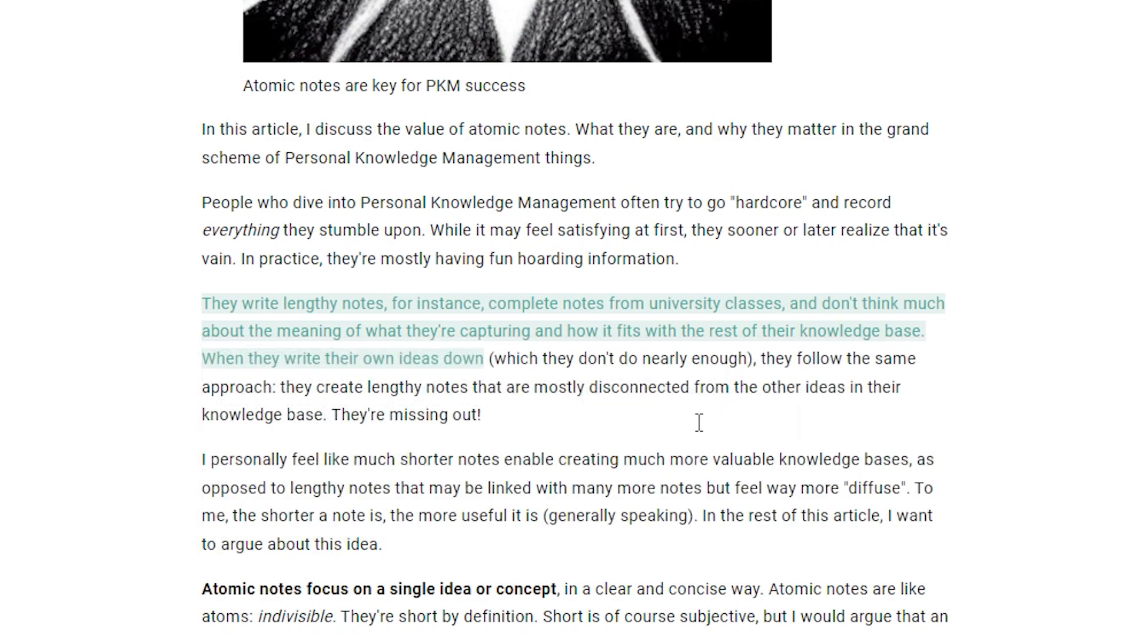
# - Capture the passage from "Atomic notes focus on a single idea or concept" through "Atomic notes are like atoms: indivisible." as an atom
pyautogui.scroll(-5, 699, 423)
pyautogui.moveTo(203, 245); pyautogui.dragTo(336, 274)
pyautogui.click(569, 209)
pyautogui.click(627, 203)
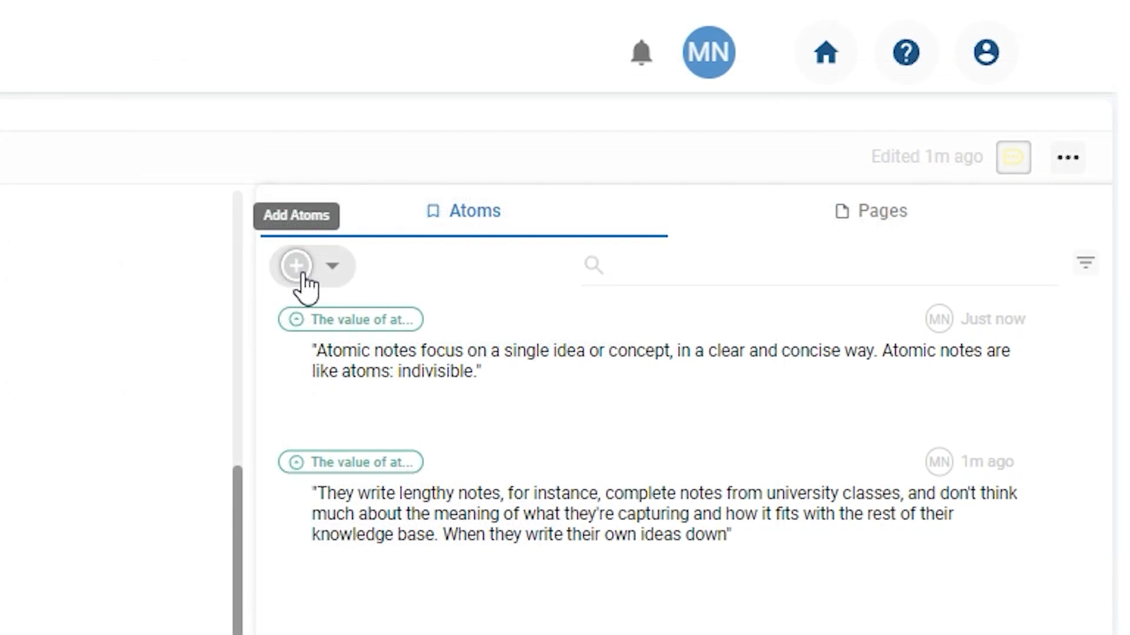
# - Add a new atom reading "atom added with plus button" to the web article's atoms
pyautogui.click(1013, 165)
pyautogui.click(1013, 166)
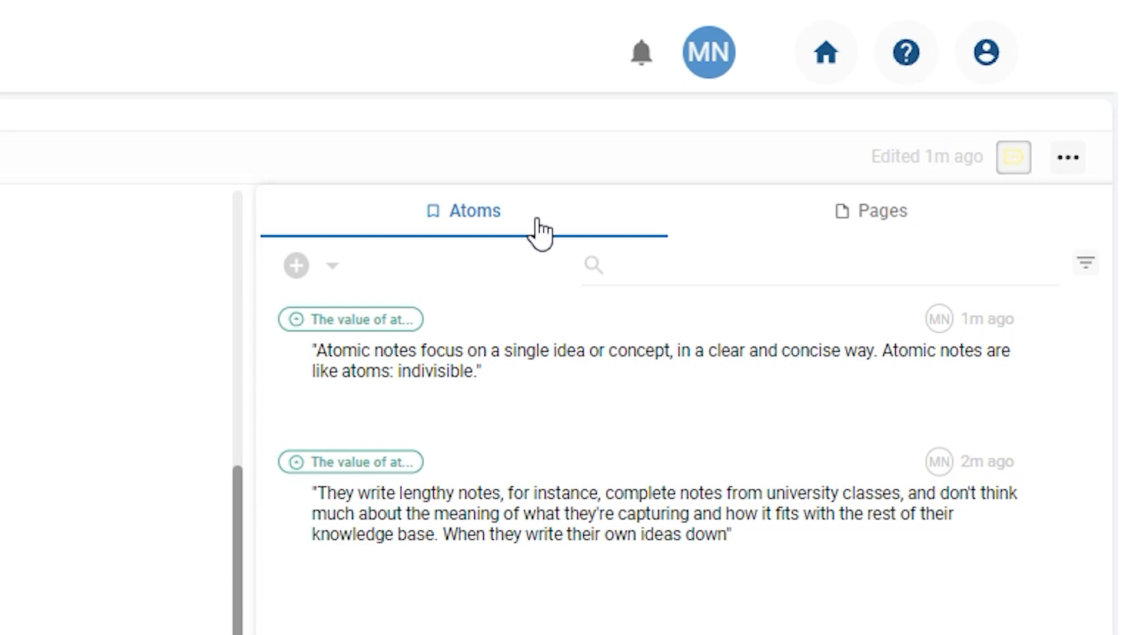
pyautogui.click(311, 274)
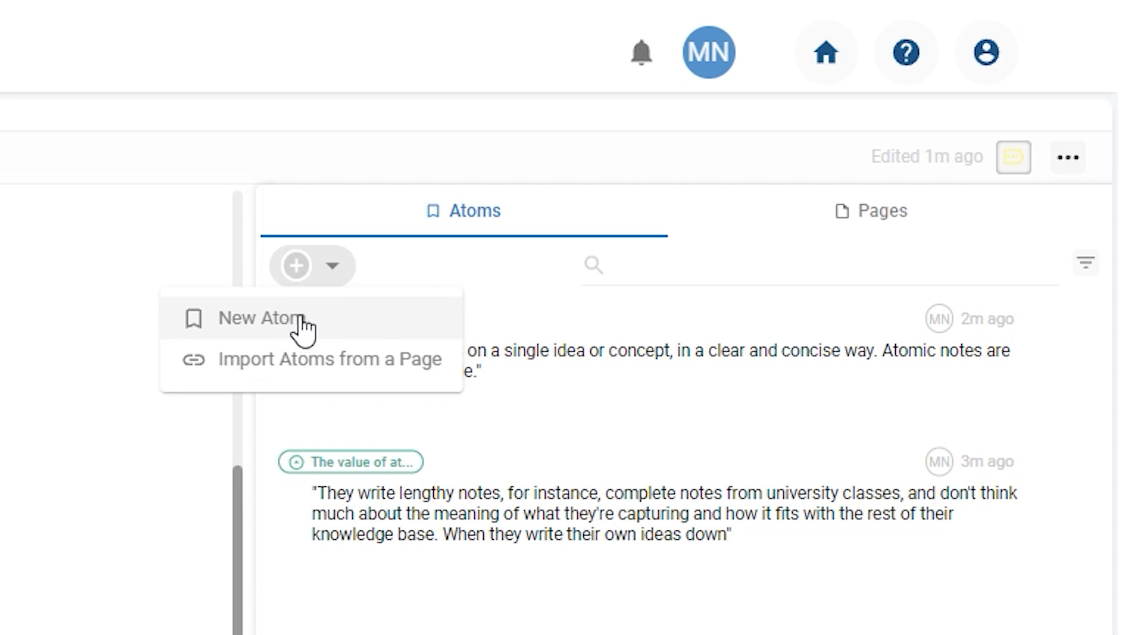
pyautogui.click(303, 331)
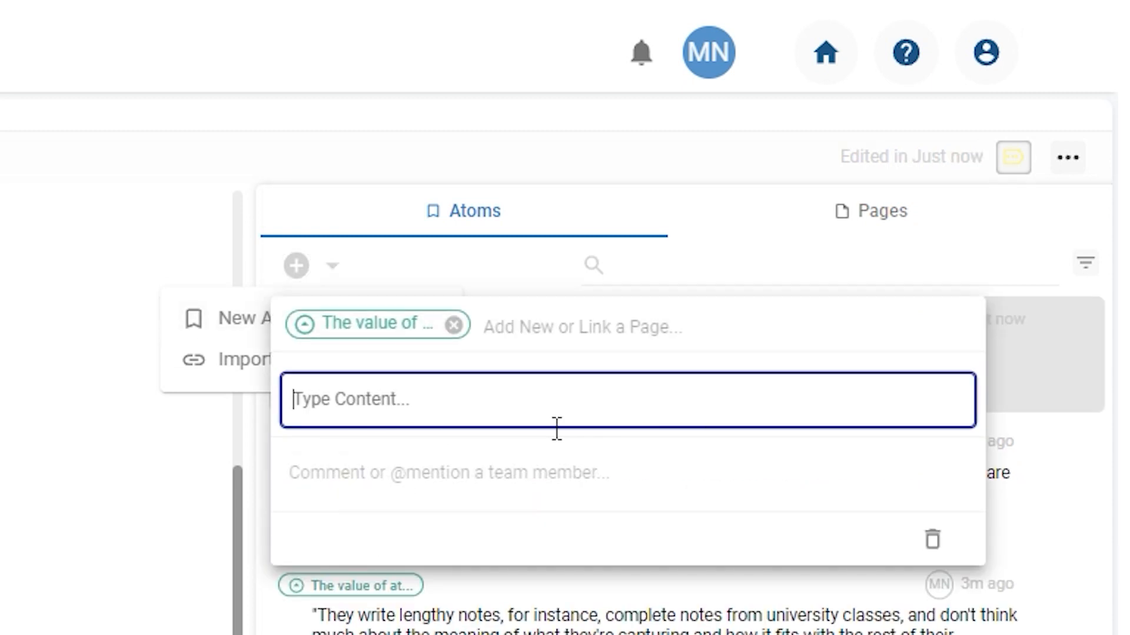
pyautogui.write('atom a')
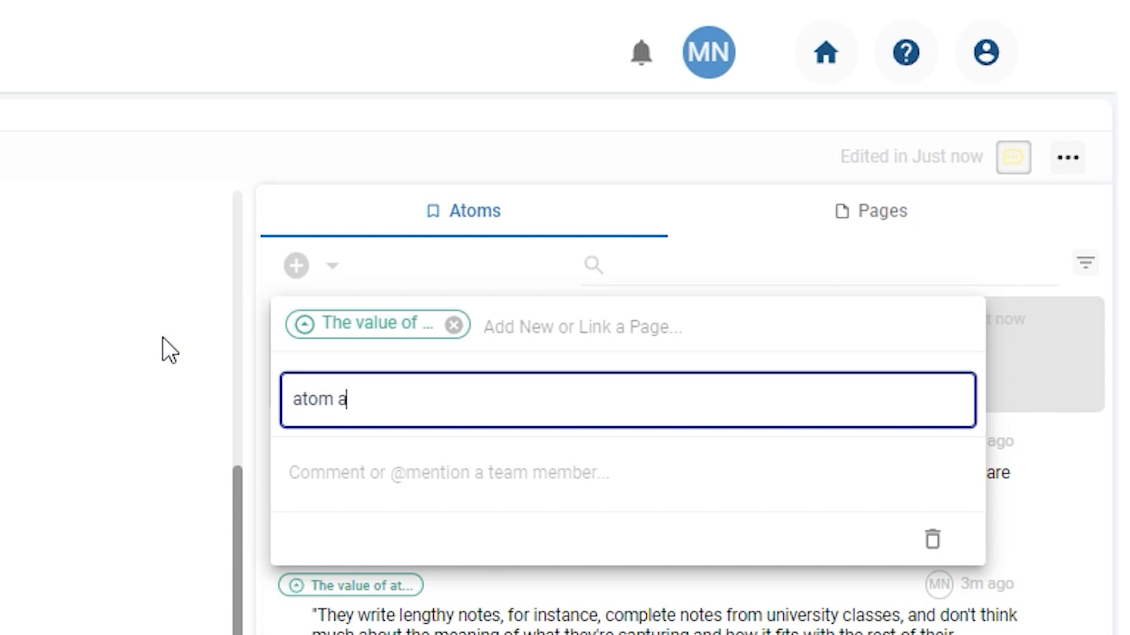
pyautogui.write('dded with pl')
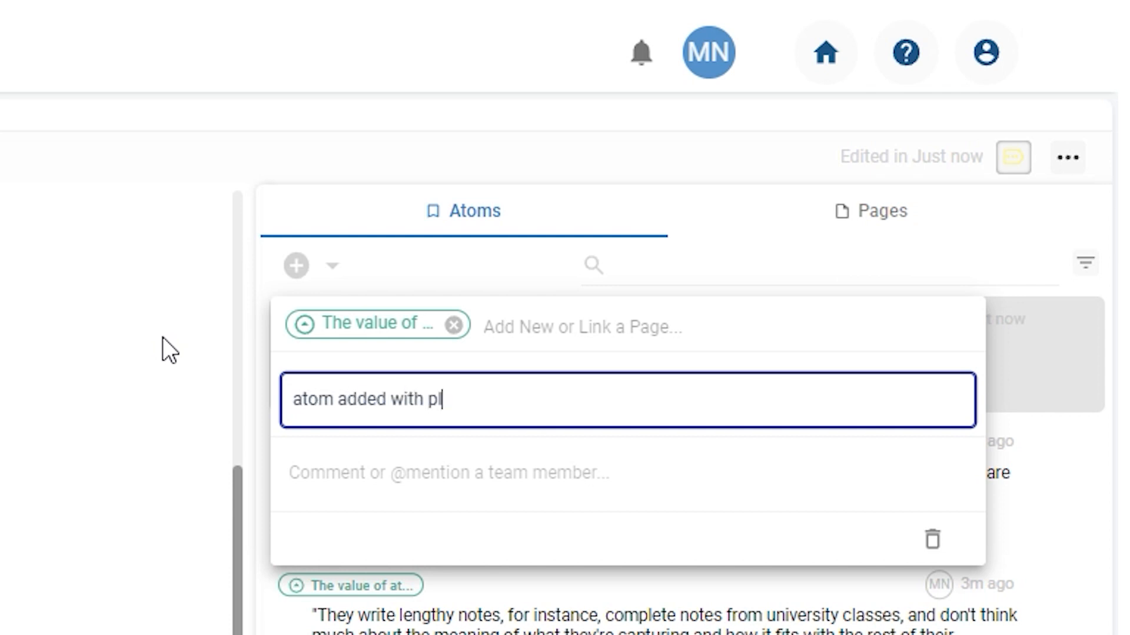
pyautogui.write('us button')
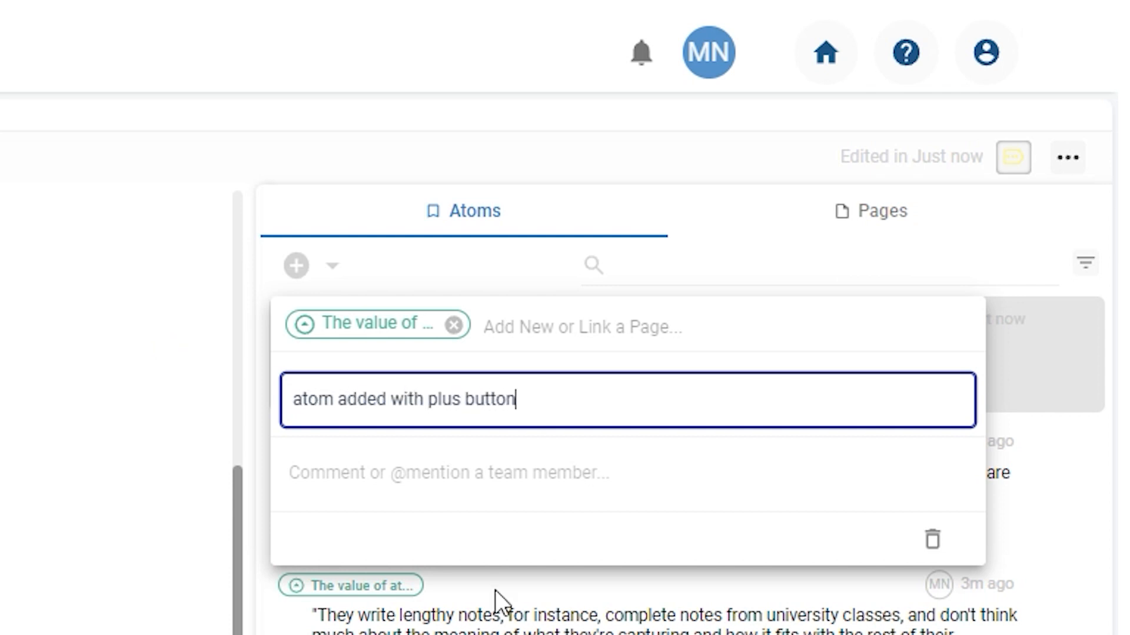
pyautogui.click(494, 600)
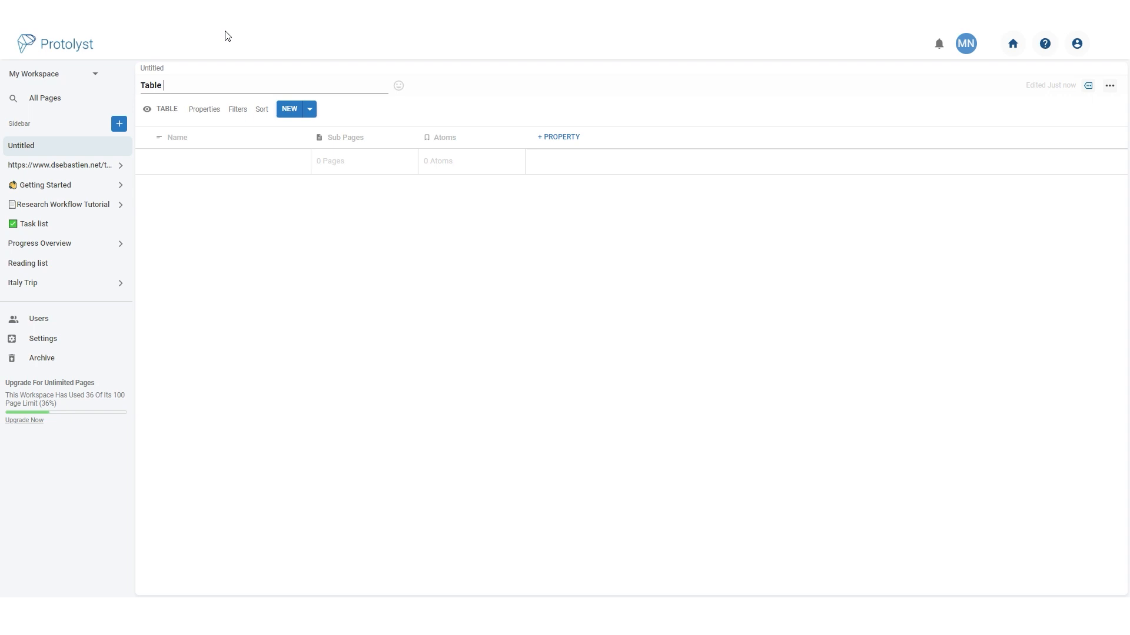
# - Name the table "Table 1" and title the page in its first row "Page in Table"
pyautogui.write('1')
pyautogui.click(288, 162)
pyautogui.click(479, 131)
pyautogui.write('Page in Table')
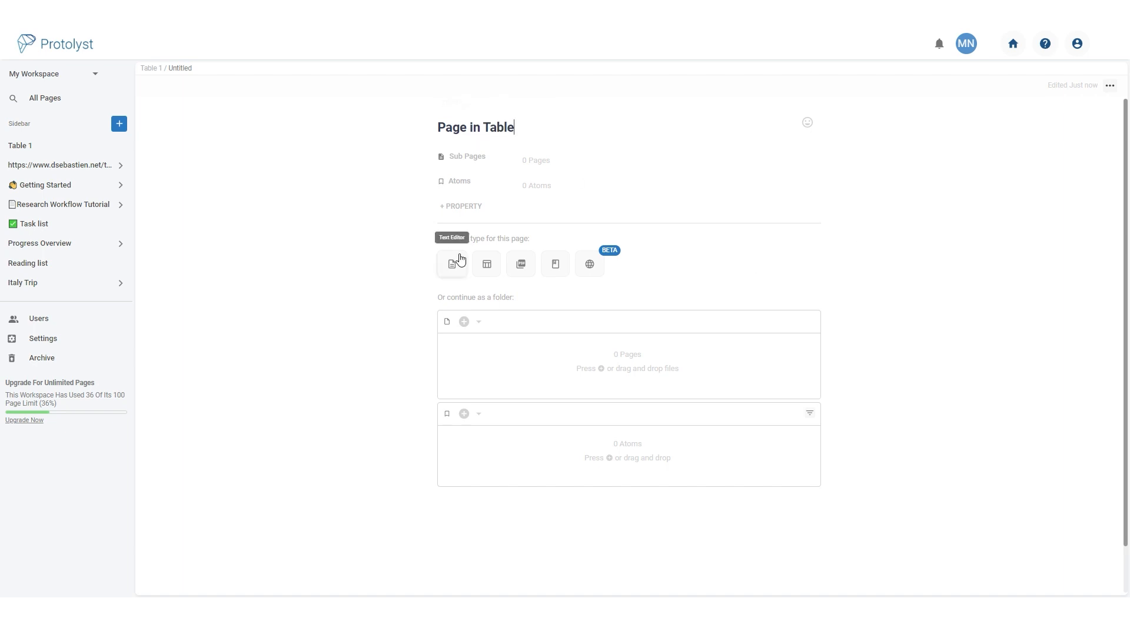
# - Make the new page a text editor page and write "Text captured as an atom" in its body
pyautogui.click(455, 264)
pyautogui.write('Text captured as an a')
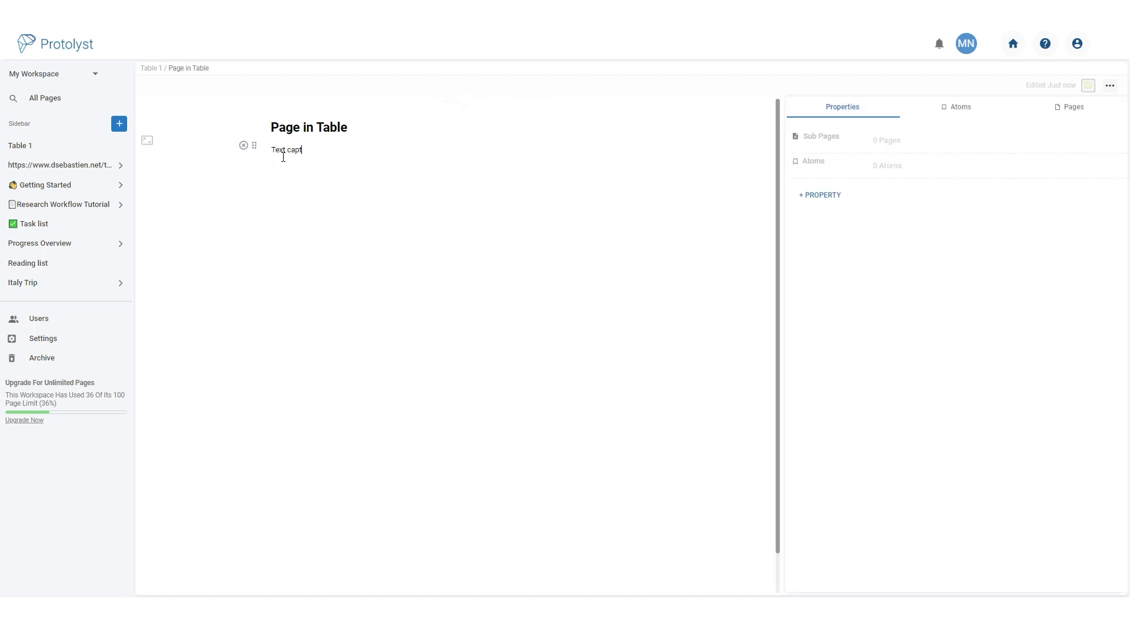
pyautogui.write('tom')
# - Capture the whole body line "Text captured as an atom" as an atom
pyautogui.moveTo(272, 151); pyautogui.dragTo(365, 155)
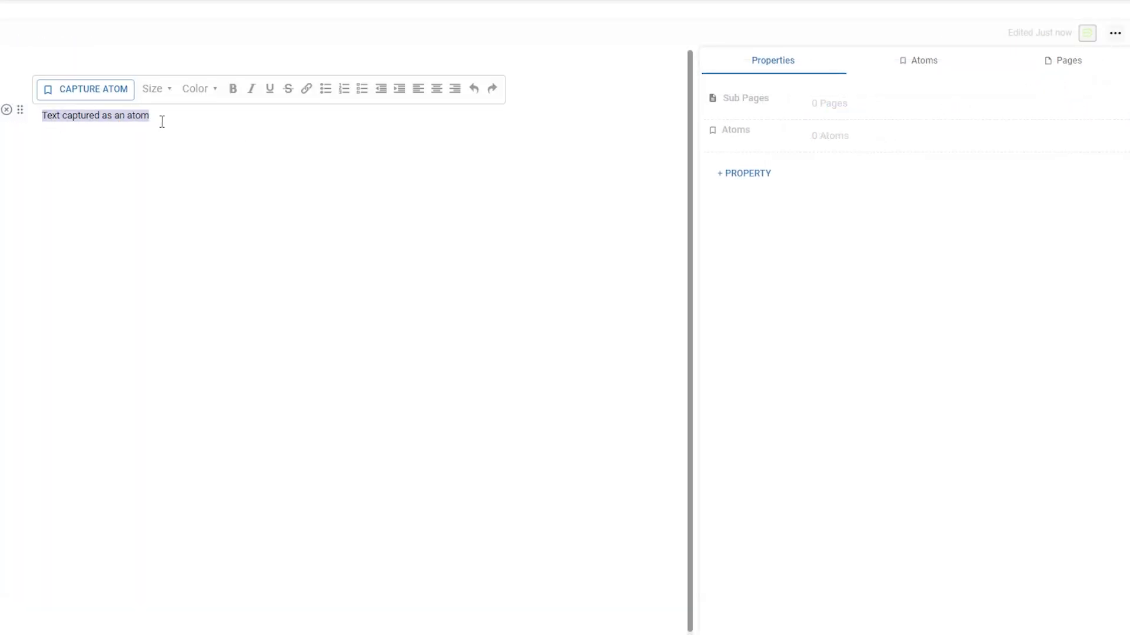
pyautogui.click(78, 93)
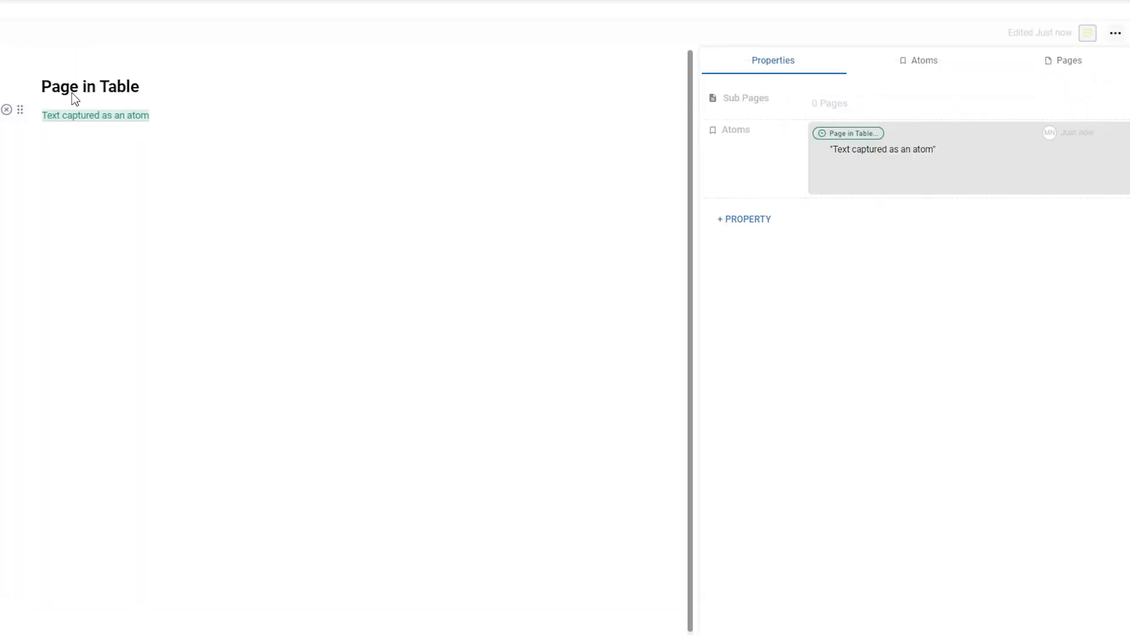
pyautogui.click(293, 342)
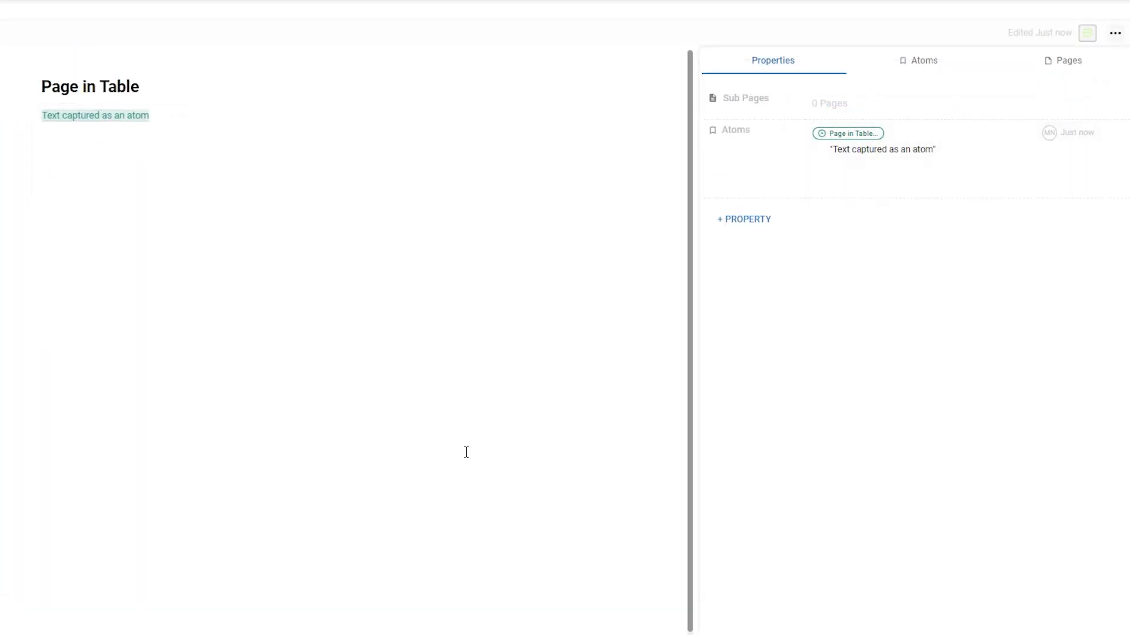
# - Review the atoms list of the page "Page in Table" and return to Table 1
pyautogui.click(1087, 32)
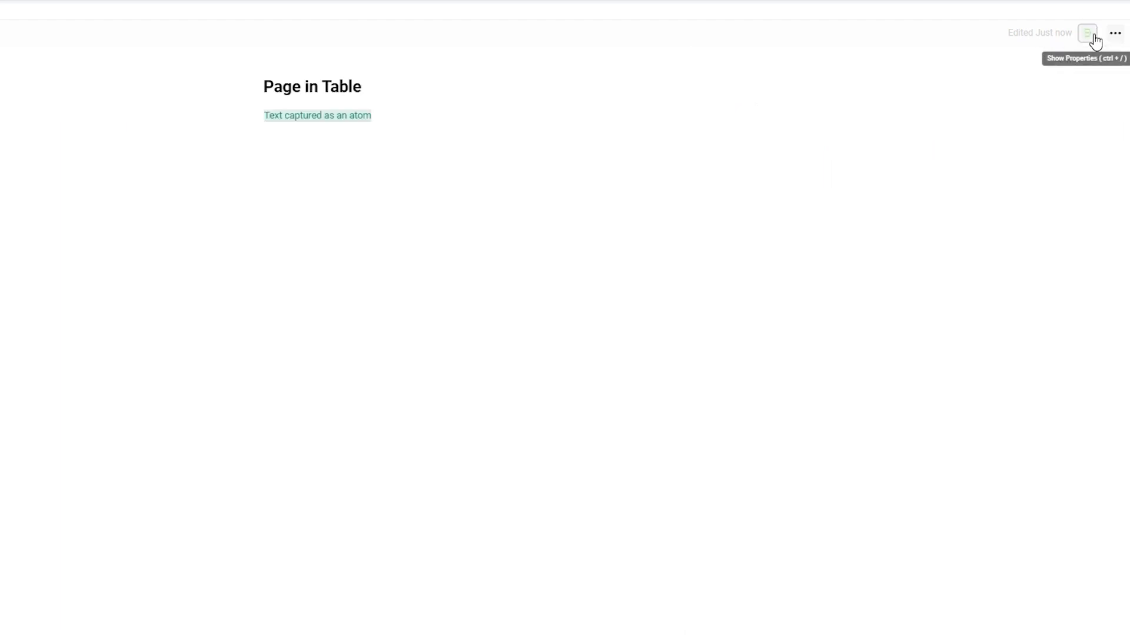
pyautogui.click(1087, 33)
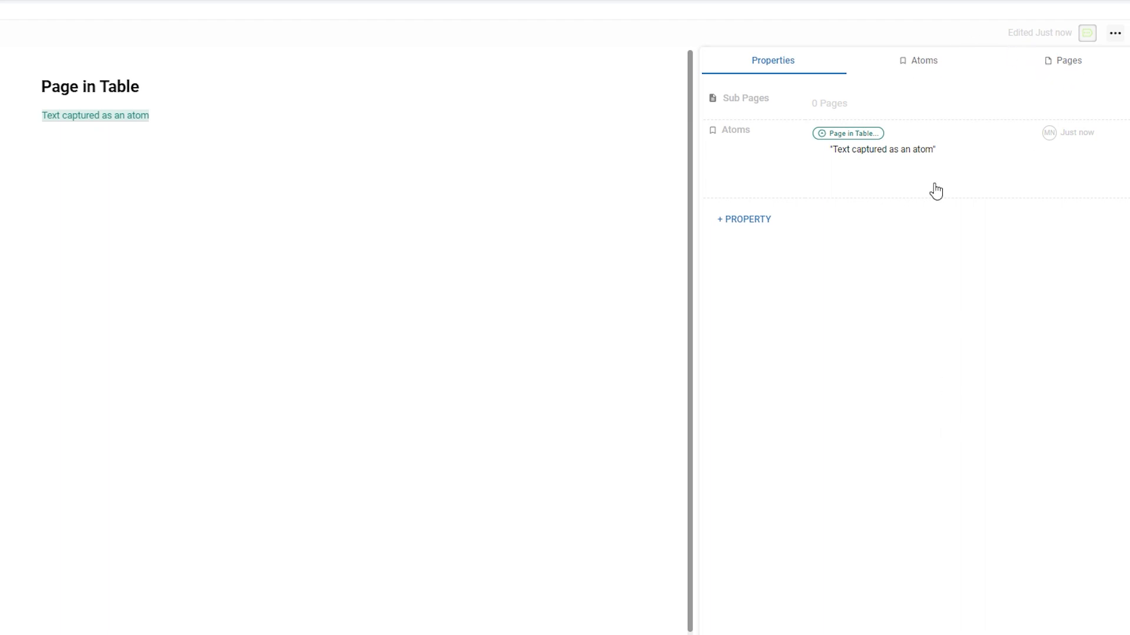
pyautogui.click(932, 65)
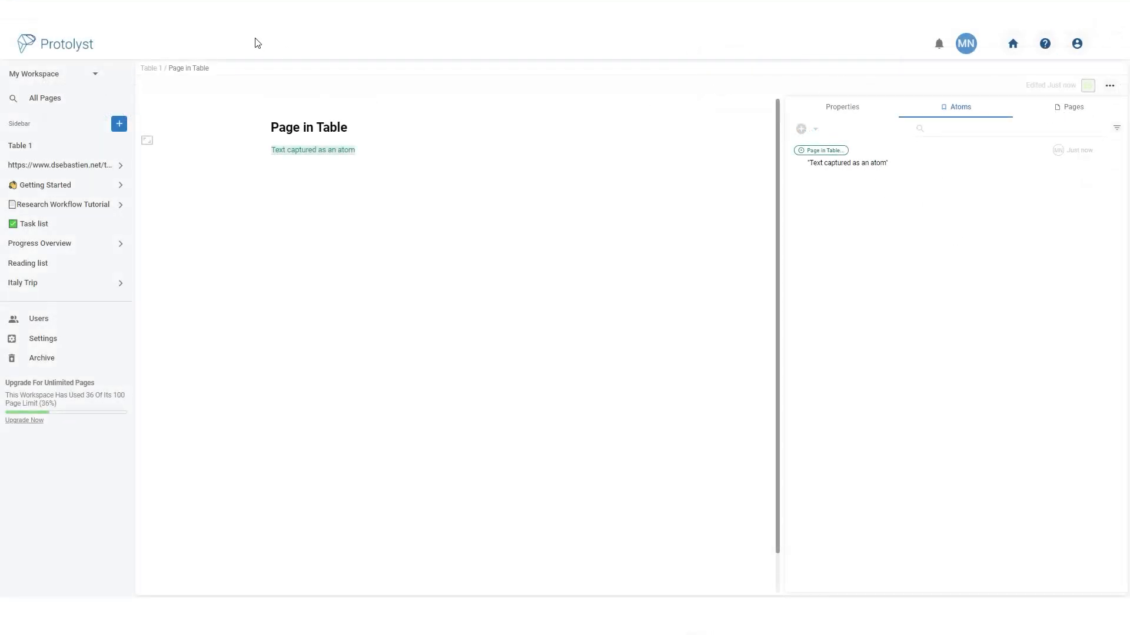
pyautogui.click(157, 68)
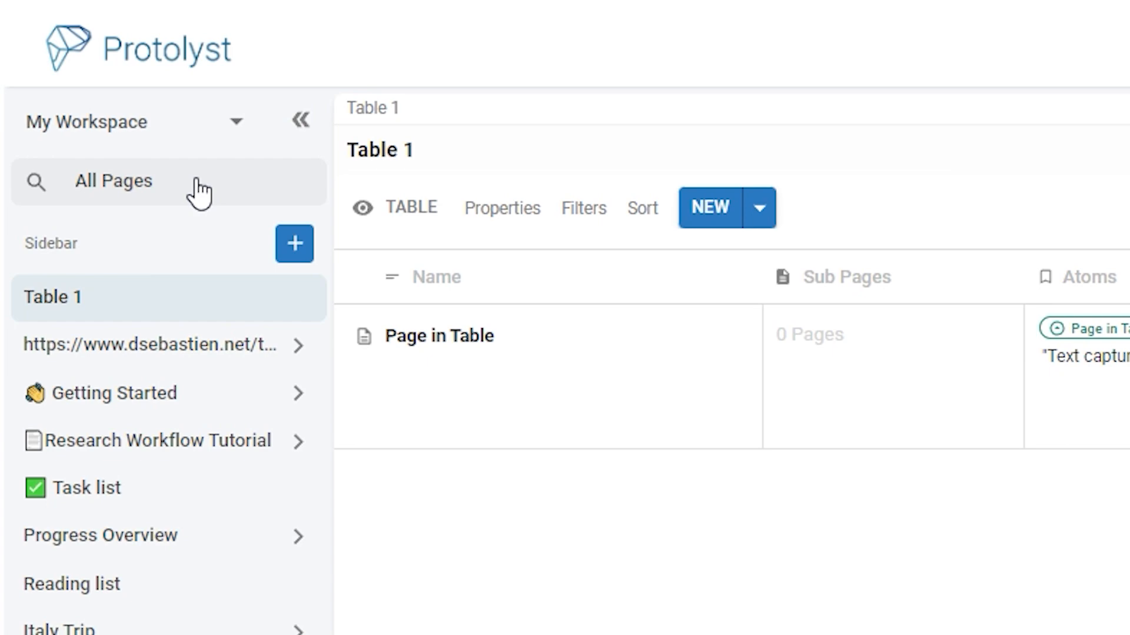
# - Search all pages of the workspace for "atom"
pyautogui.click(199, 188)
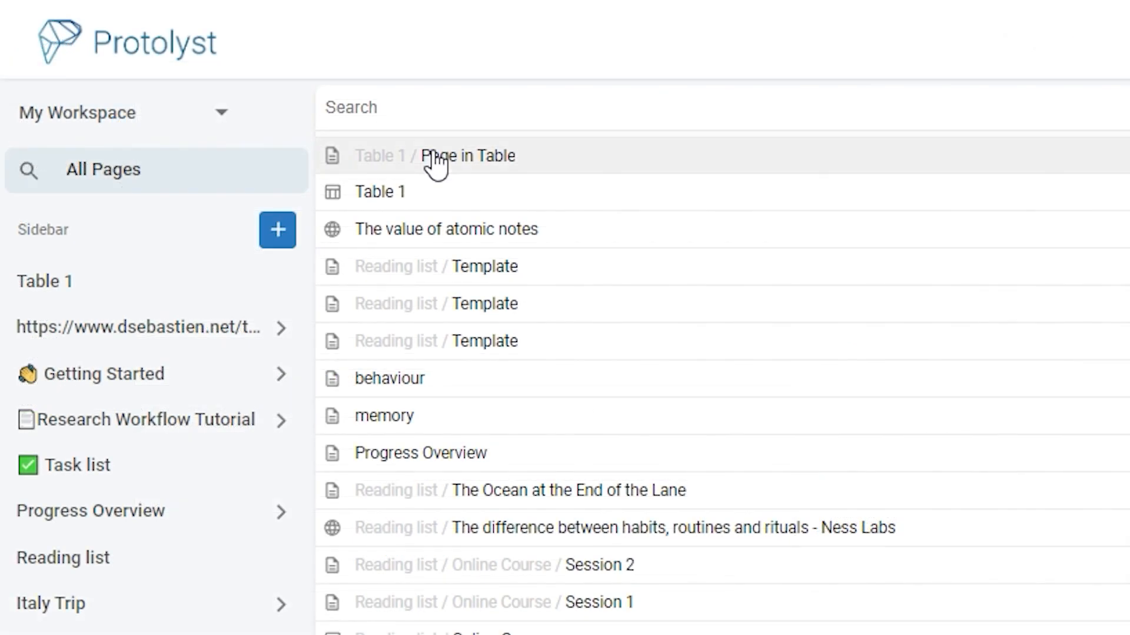
pyautogui.write('atom')
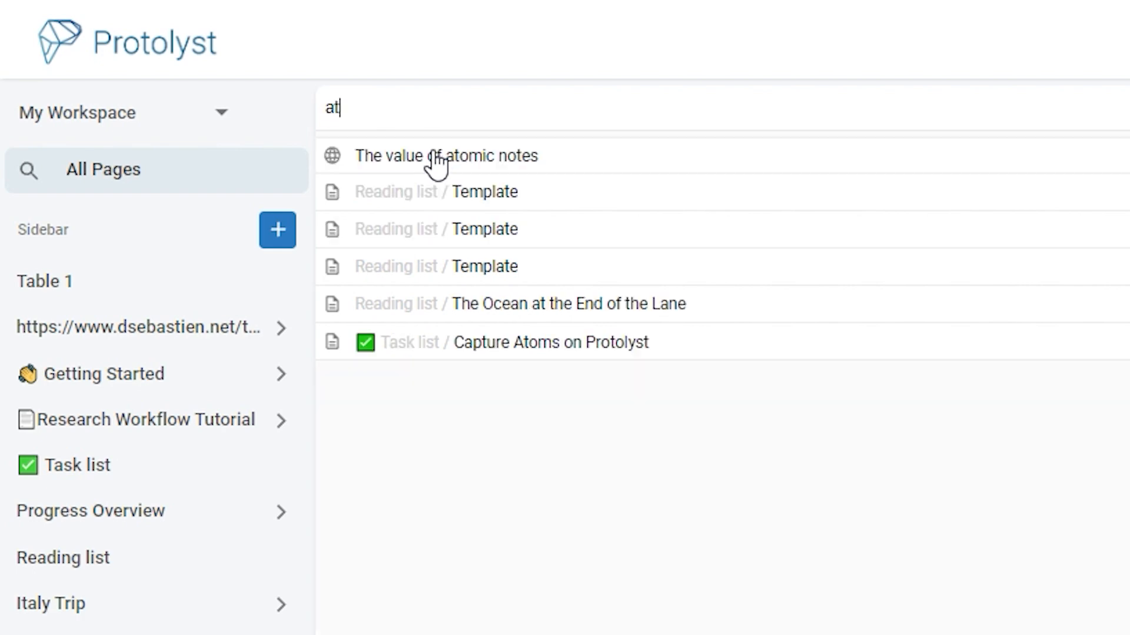